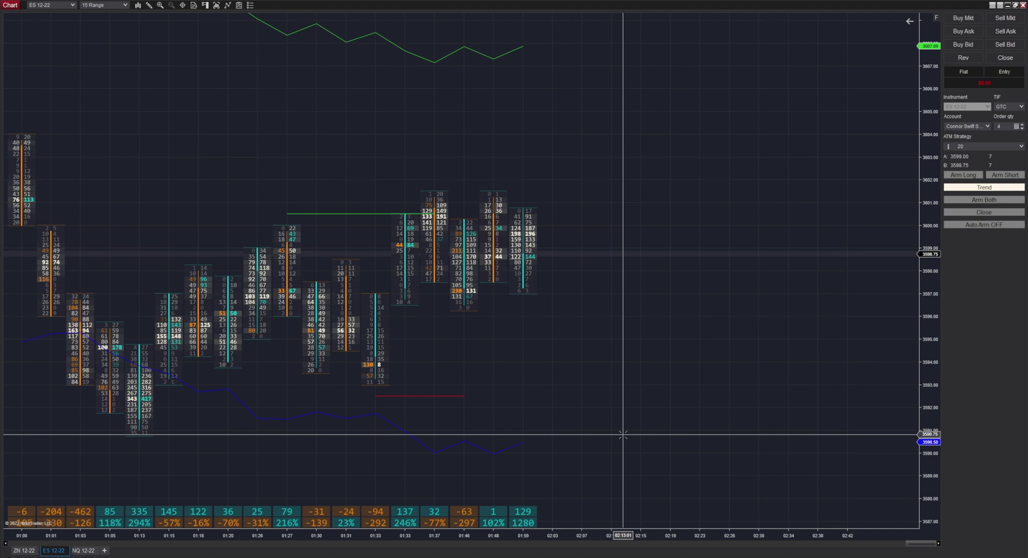
Mark two horizontal price zones on the ES chart, one about 3596.4 to 3597.2 and one about 3600.6 to 3601.5
drag(624, 319, 690, 399)
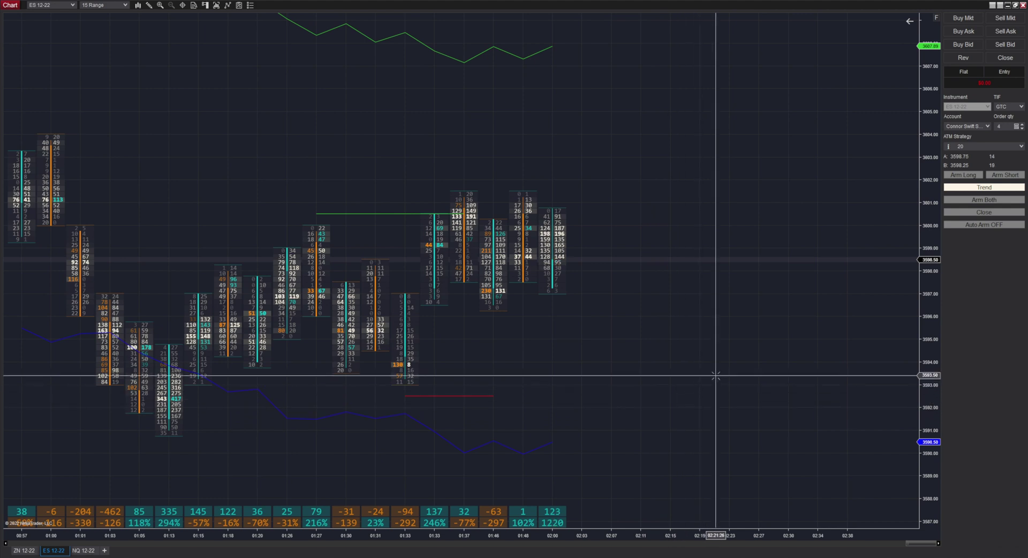
scroll(696, 372, down, 1)
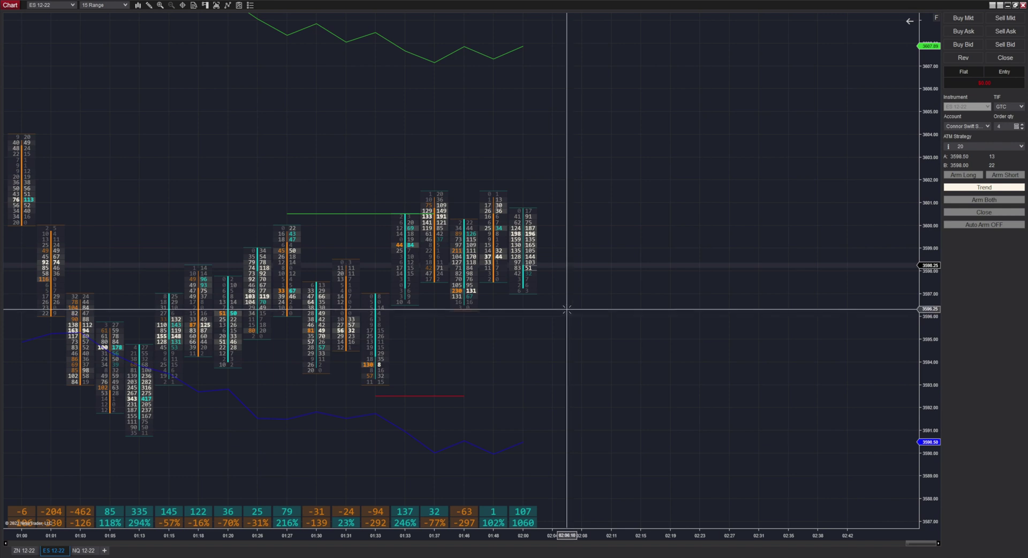
click(548, 290)
click(544, 307)
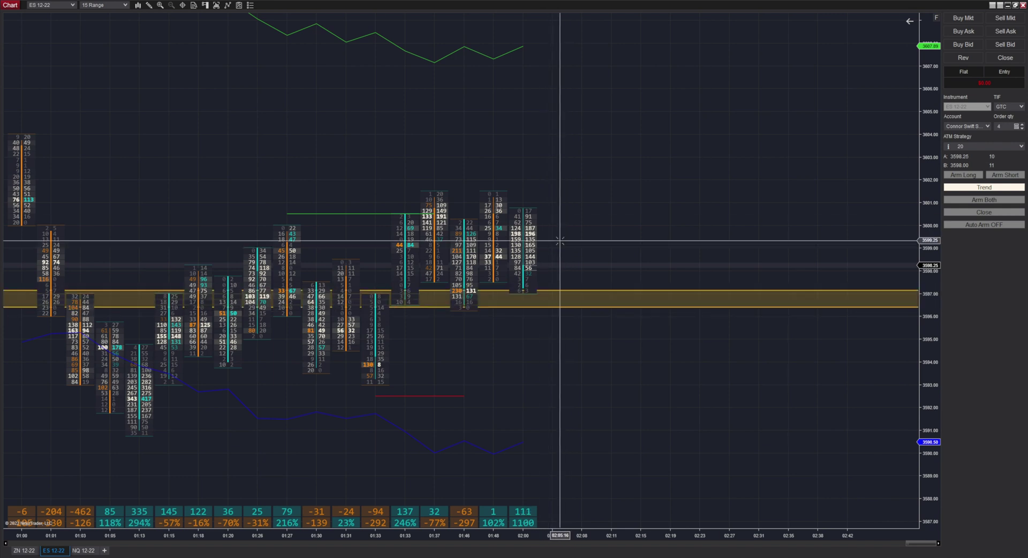
click(553, 193)
click(549, 213)
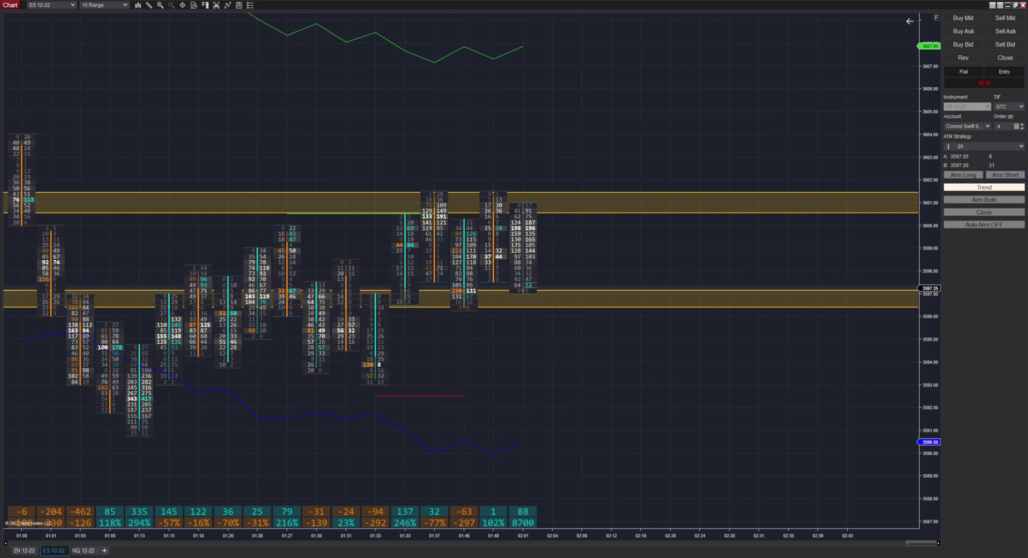
Arm a short entry for 4 contracts using the 20 ATM strategy
click(1004, 175)
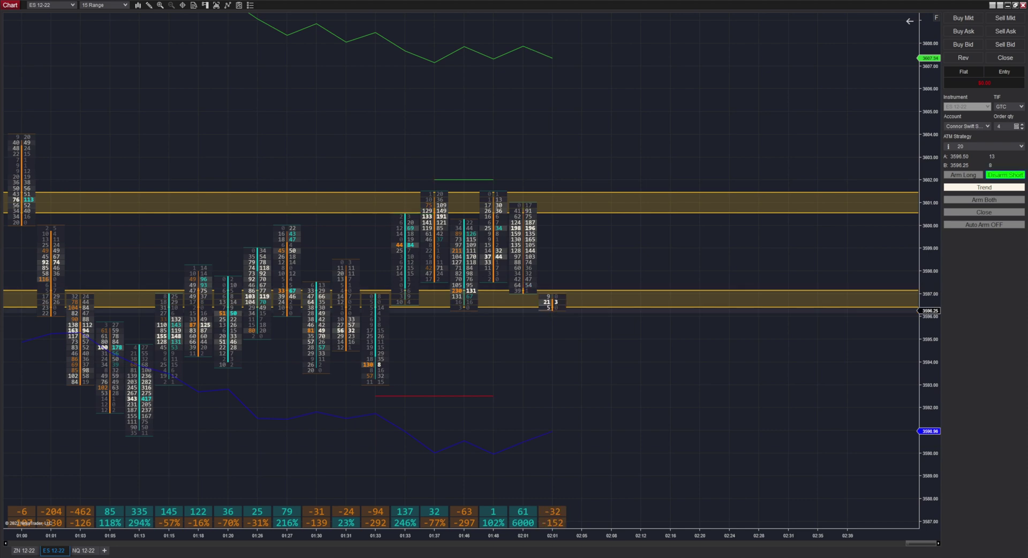
scroll(718, 408, down, 4)
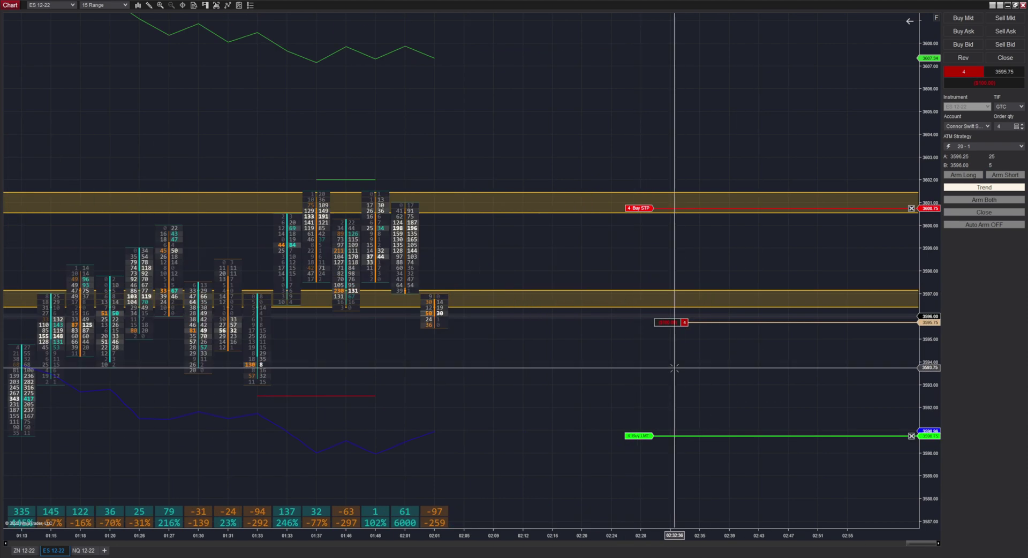
scroll(637, 362, up, 1)
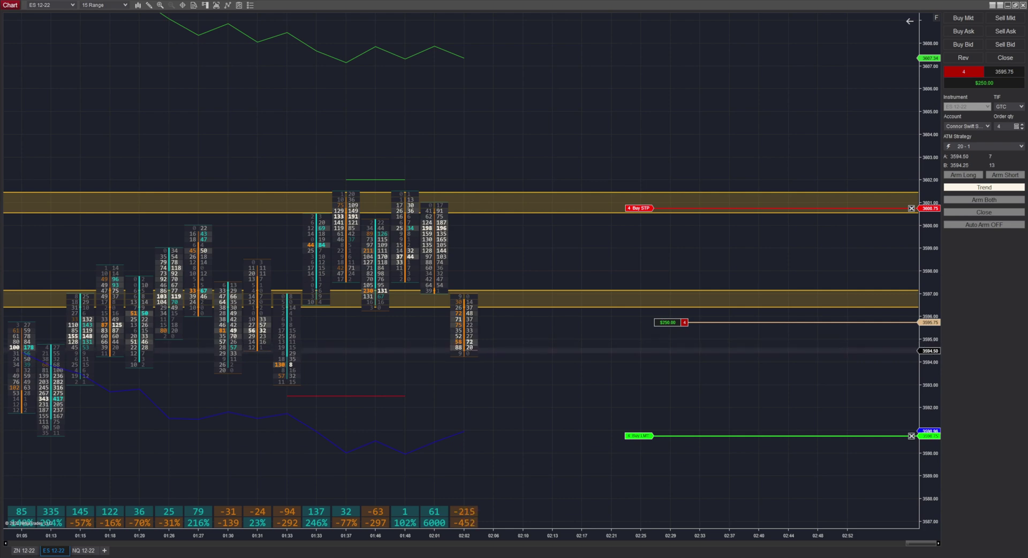
Draw a risk-reward measurement from the short entry and move the position's buy stop to 3599.00
drag(725, 398, 666, 361)
click(632, 170)
click(625, 244)
click(635, 244)
click(638, 159)
key(ctrl+F3)
click(581, 283)
click(702, 173)
click(638, 159)
click(637, 210)
mouse_move(497, 362)
mouse_down()
mouse_move(524, 301)
mouse_move(609, 425)
mouse_move(522, 368)
mouse_move(615, 331)
mouse_up()
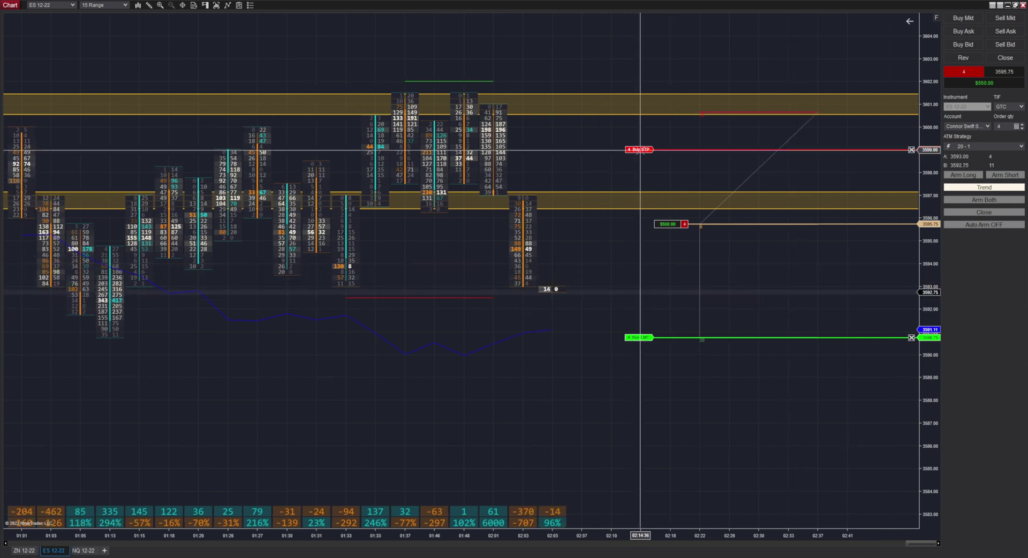
Lower the short position's buy stop in stages to 3597.50, 3597.00 and about 3595.50
drag(640, 149, 637, 184)
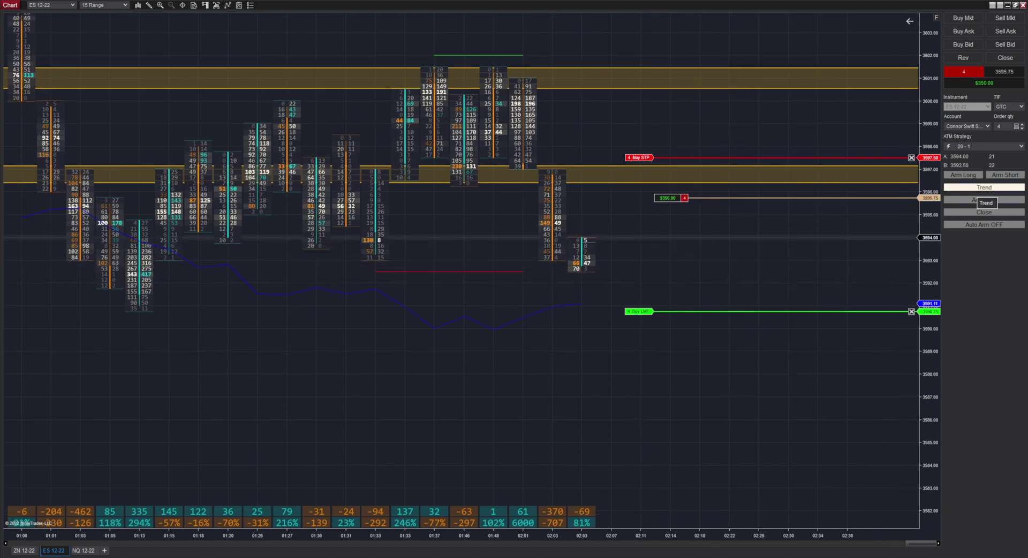
scroll(803, 297, up, 1)
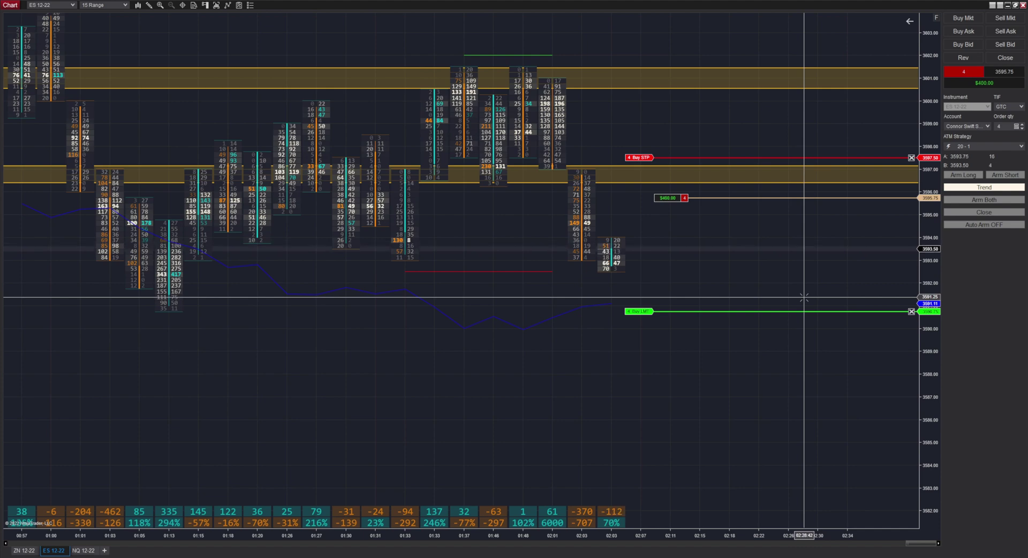
drag(644, 158, 645, 169)
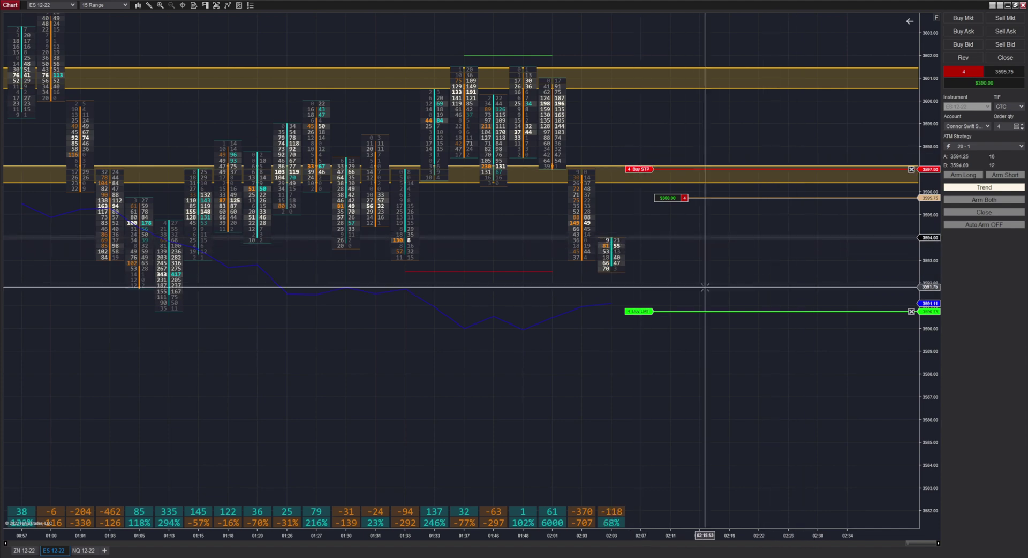
scroll(688, 385, down, 3)
scroll(790, 396, up, 2)
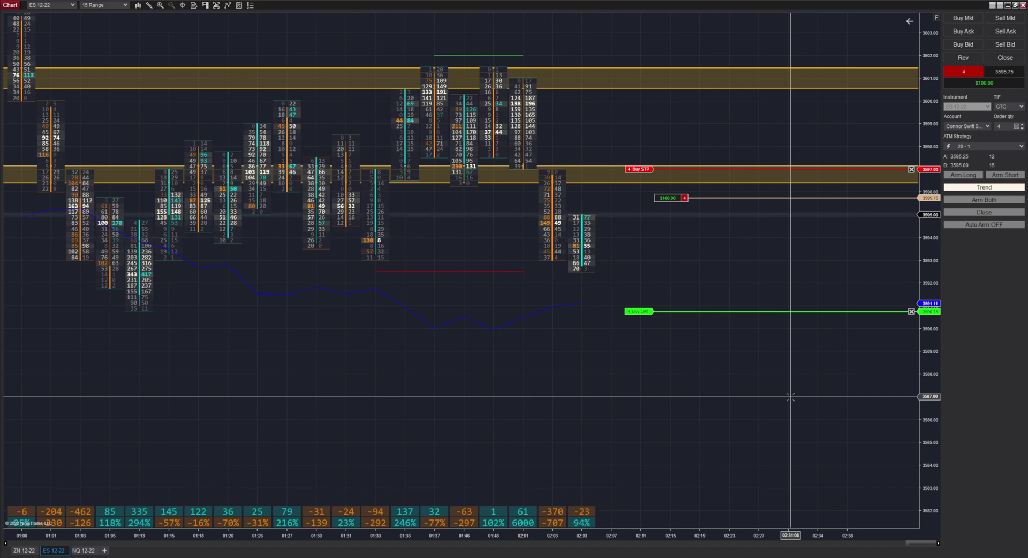
drag(790, 397, 723, 442)
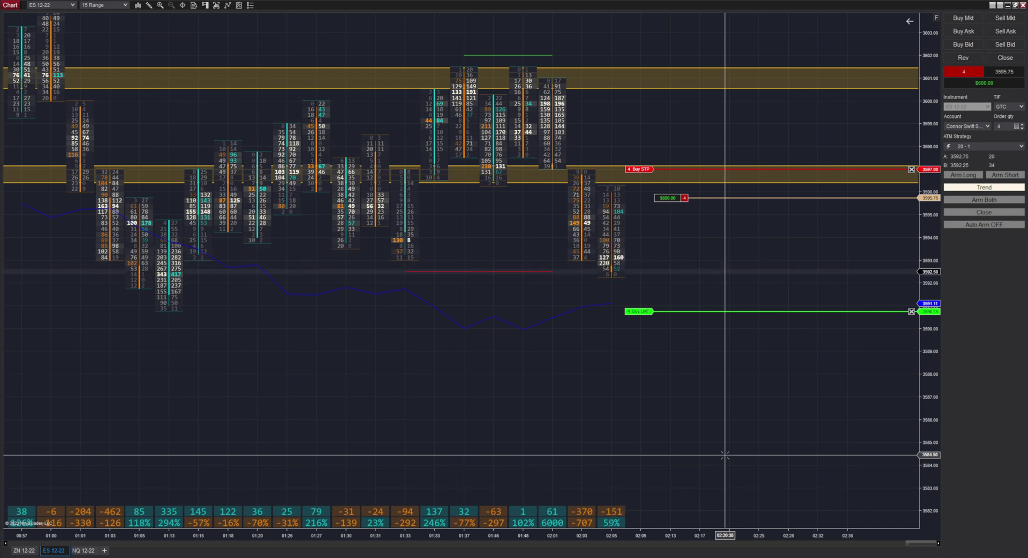
drag(659, 169, 648, 202)
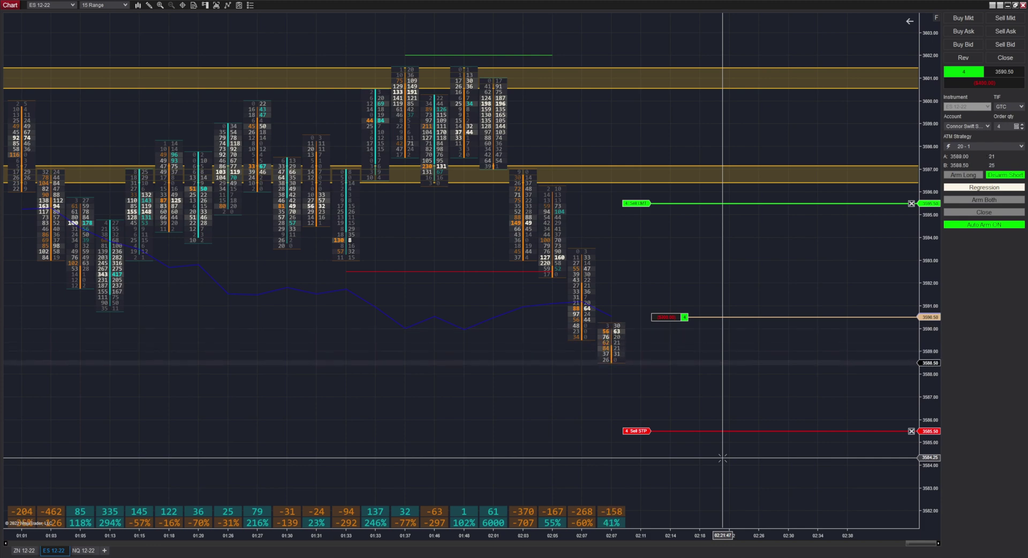
Raise the long position's sell stop in stages to 3587.25 and 3587.75
drag(760, 399, 459, 457)
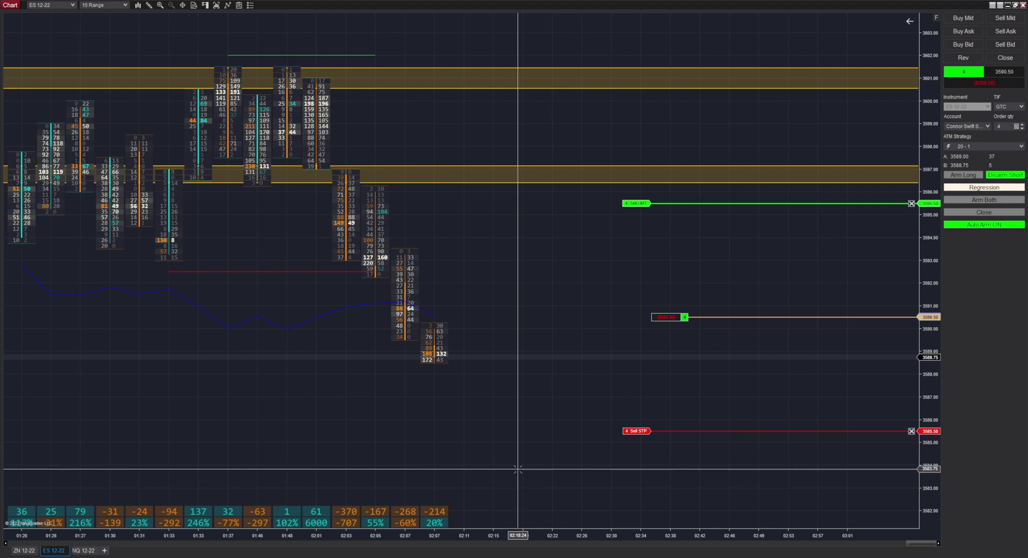
scroll(514, 460, up, 2)
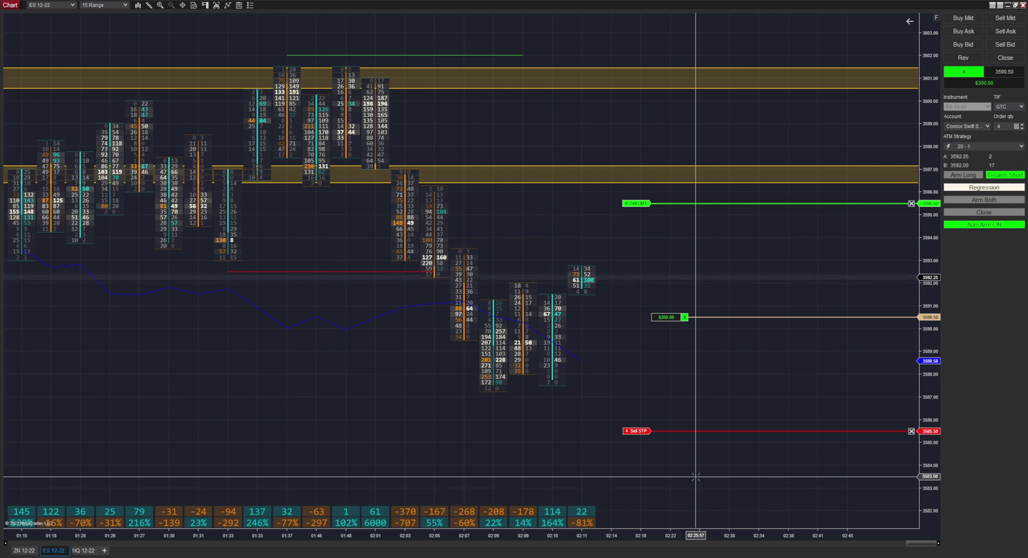
drag(656, 430, 657, 390)
drag(717, 385, 574, 408)
scroll(562, 384, up, 3)
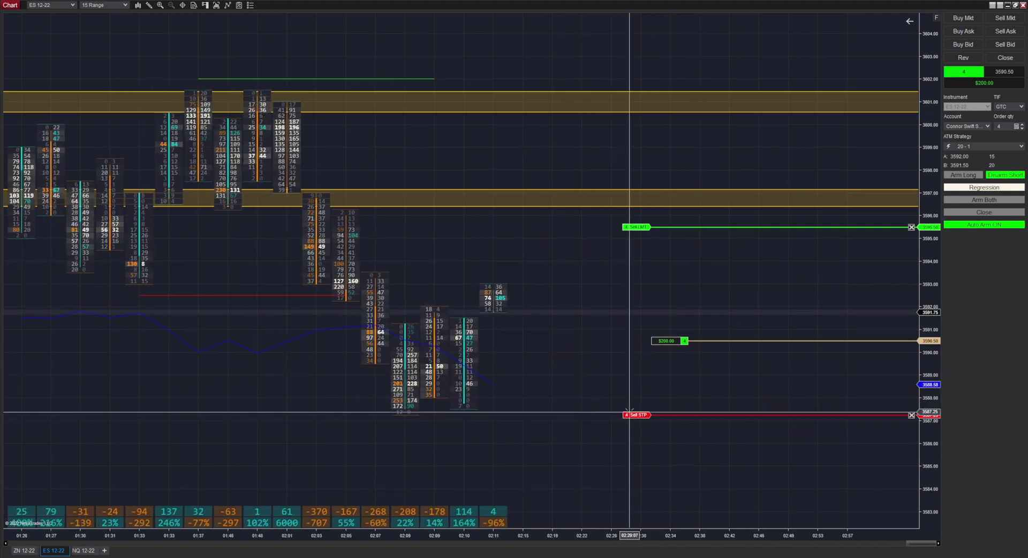
scroll(695, 326, down, 1)
scroll(736, 287, up, 1)
drag(764, 278, 720, 312)
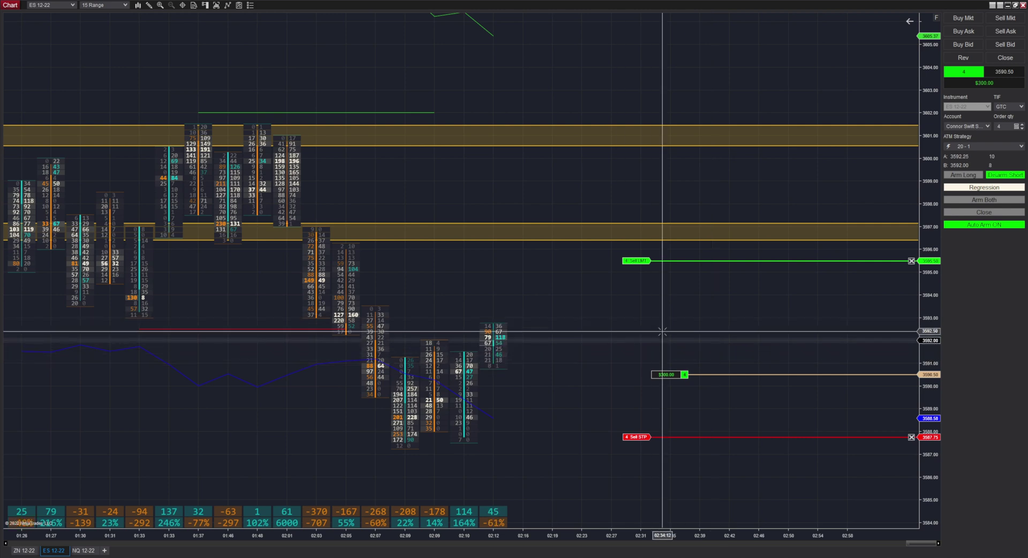
Move the long position's sell limit target up to 3596.50, at the lower edge of the lower zone
drag(673, 183, 621, 337)
click(638, 294)
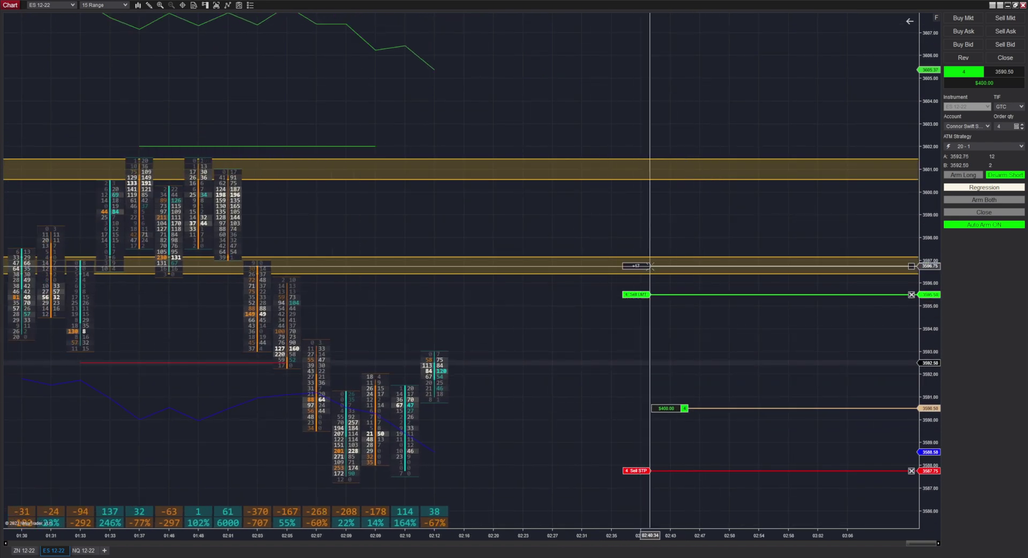
click(638, 271)
drag(792, 356, 685, 291)
scroll(679, 364, up, 4)
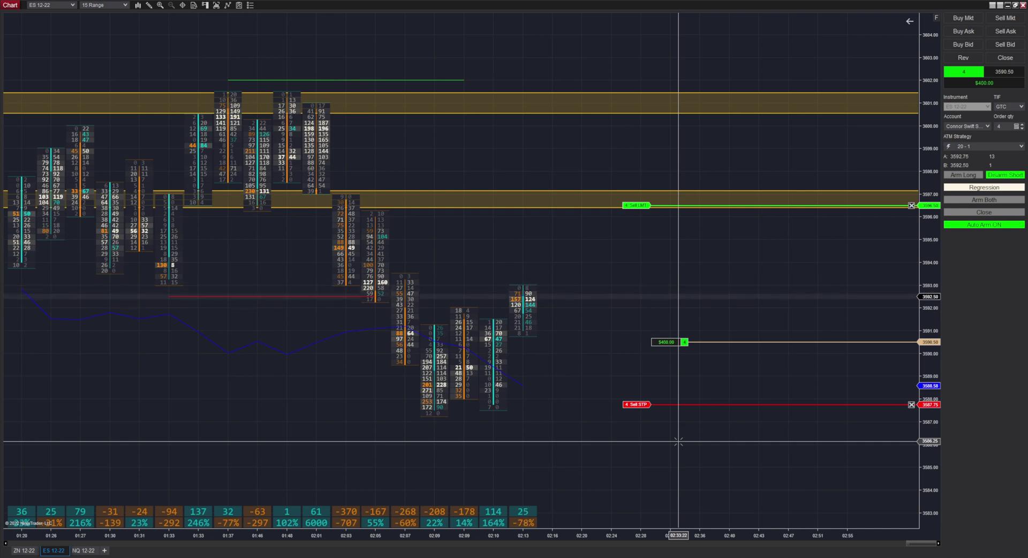
drag(766, 266, 737, 296)
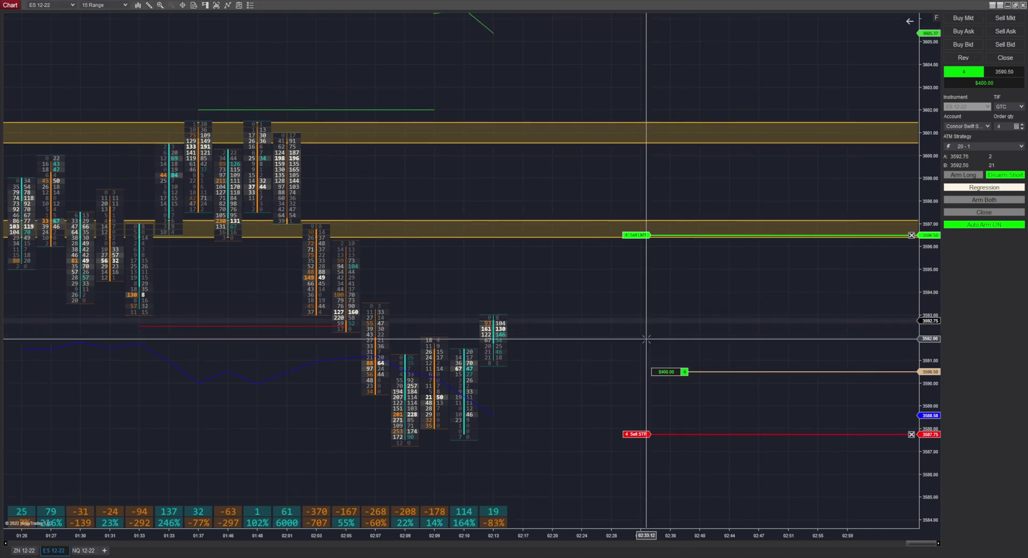
Raise the long position's sell limit target to 3598.75, between the two marked zones
scroll(681, 310, down, 1)
scroll(634, 268, up, 1)
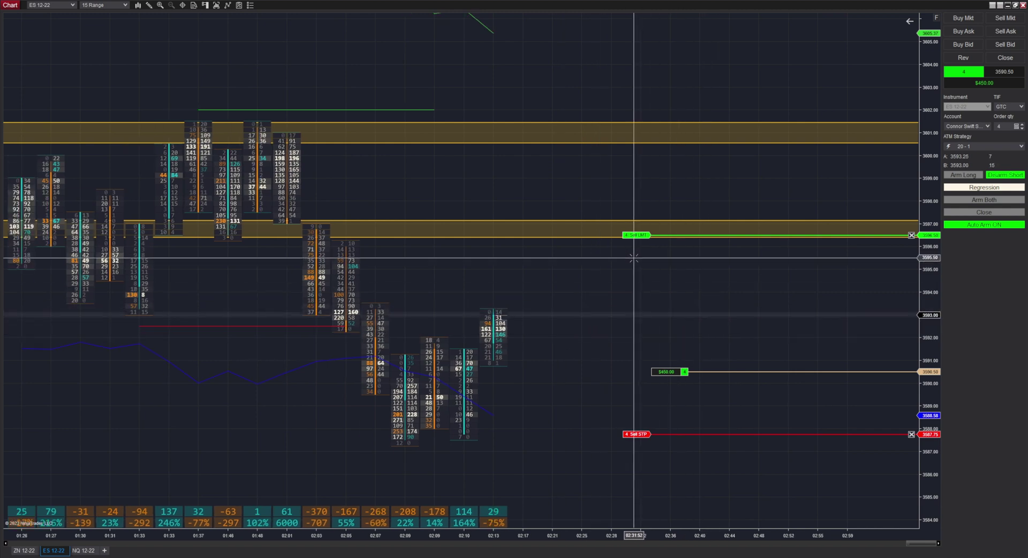
scroll(648, 295, up, 1)
drag(635, 235, 632, 184)
scroll(624, 340, down, 3)
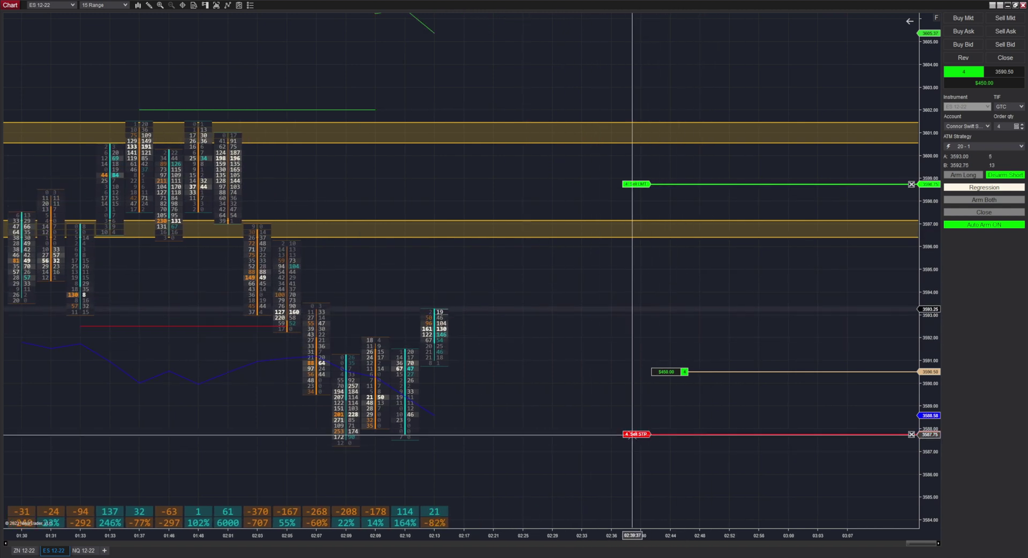
Raise the long position's sell stop to 3589.50 and on to the entry price of 3590.50
drag(631, 434, 637, 395)
scroll(666, 503, up, 2)
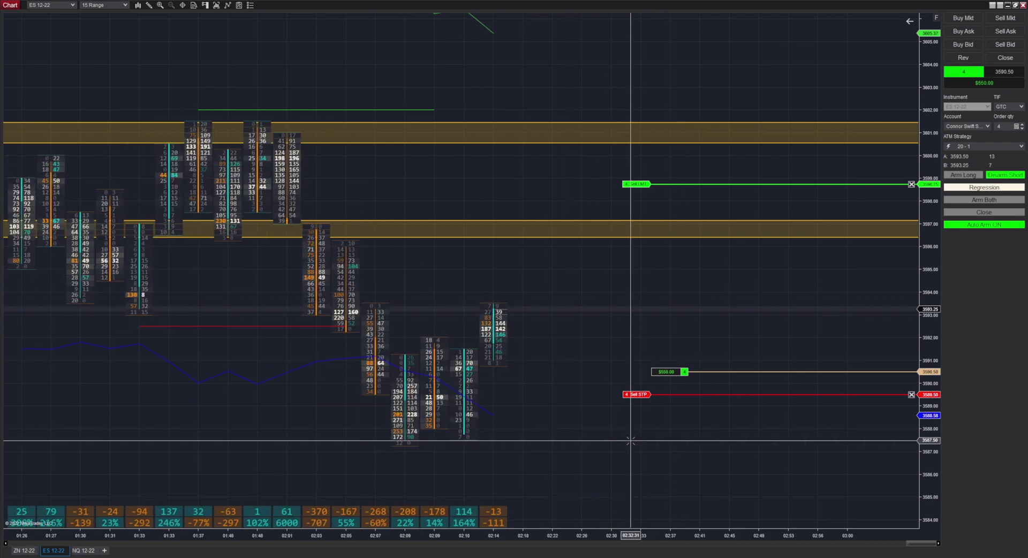
drag(634, 440, 693, 441)
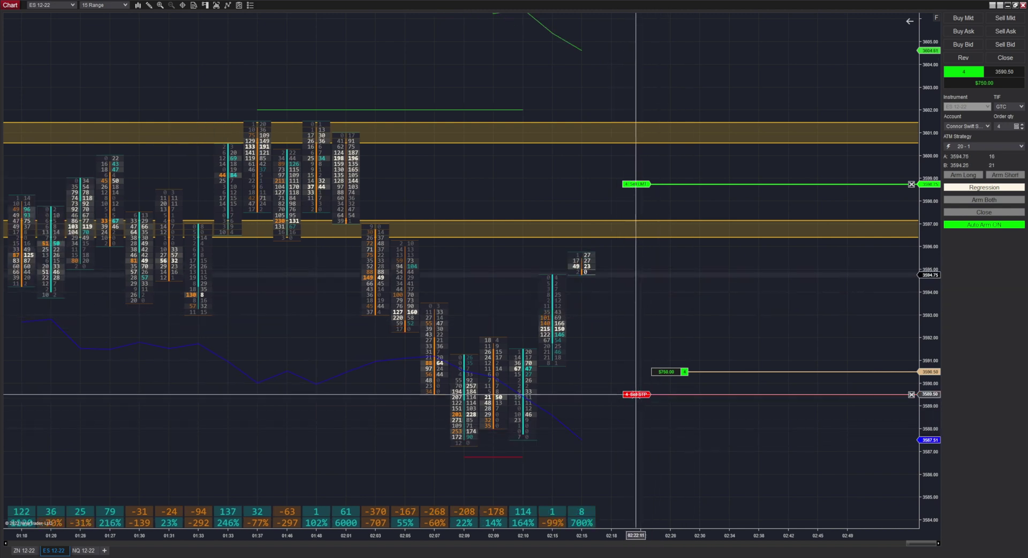
drag(634, 394, 636, 371)
drag(656, 446, 685, 447)
drag(256, 324, 137, 326)
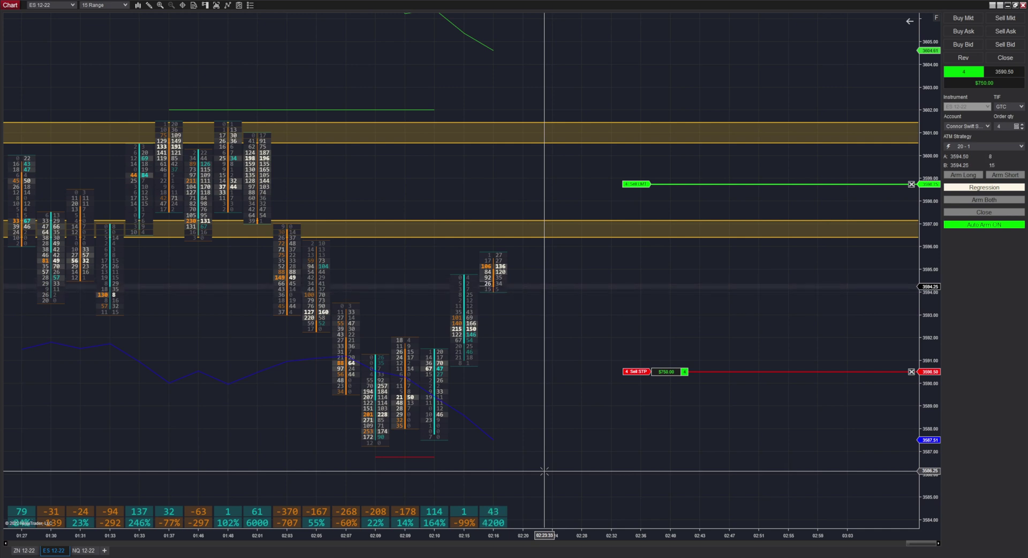
Trail the long position's sell stop above the entry, to 3591.50 and then 3592.50
scroll(662, 471, down, 2)
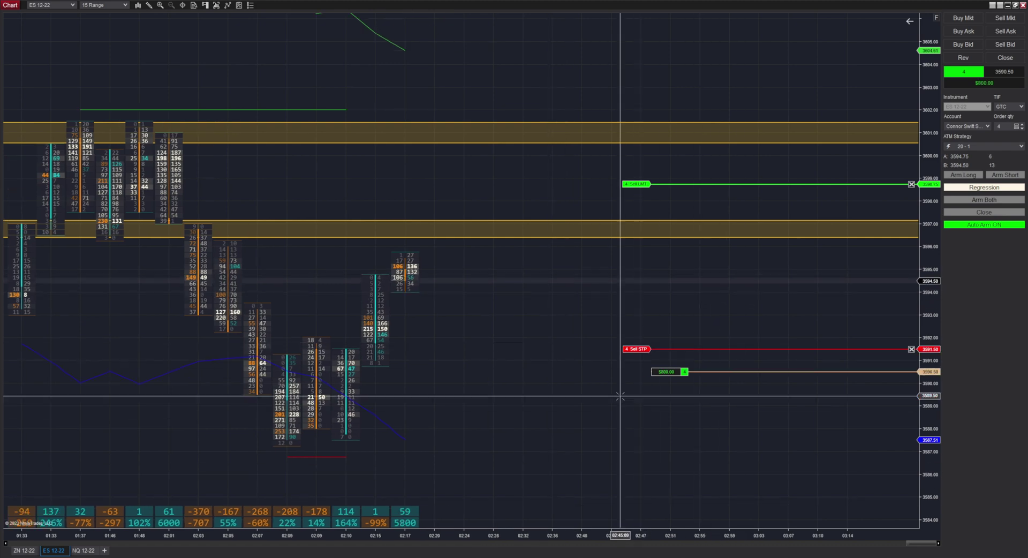
scroll(665, 449, up, 5)
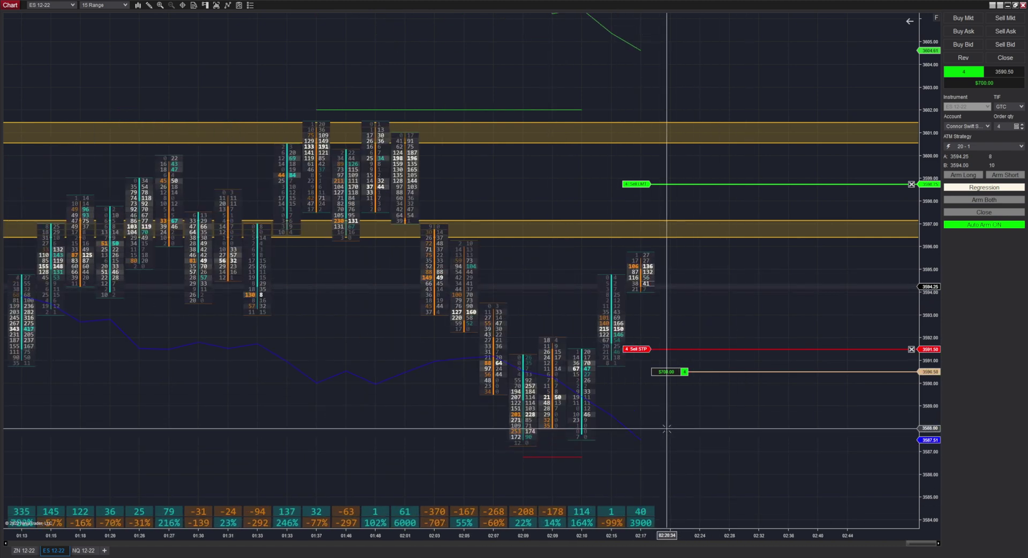
scroll(724, 455, down, 1)
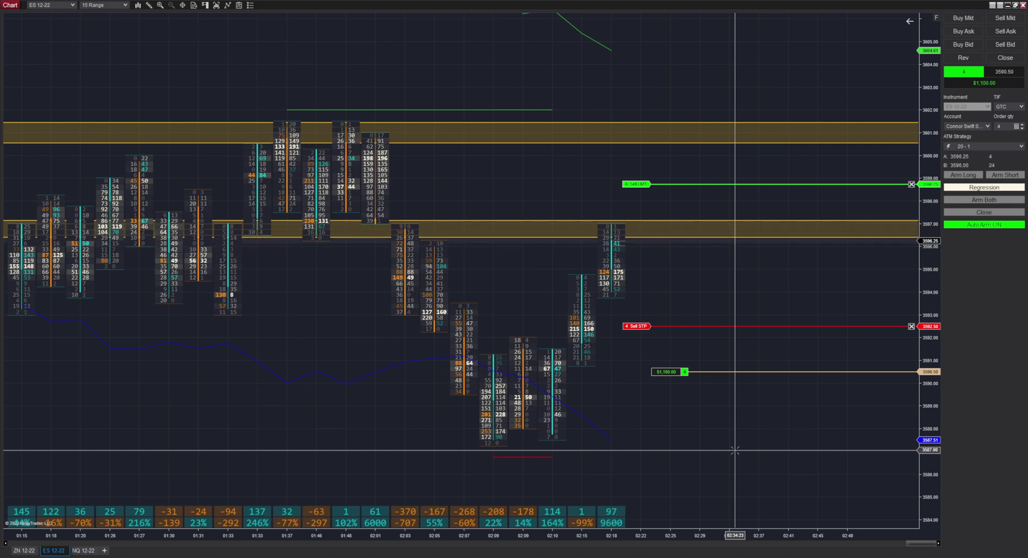
drag(695, 406, 623, 442)
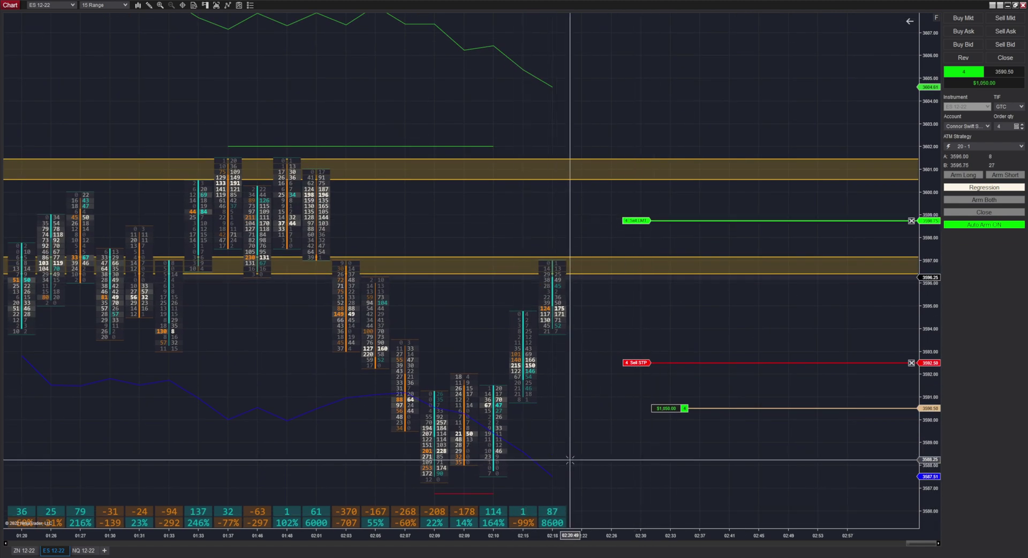
Move the long position's sell stop to 3593.50 and its sell limit target to 3600.50
scroll(568, 462, down, 2)
scroll(574, 458, up, 2)
drag(640, 362, 638, 340)
drag(638, 220, 640, 180)
scroll(615, 231, up, 2)
scroll(642, 241, down, 3)
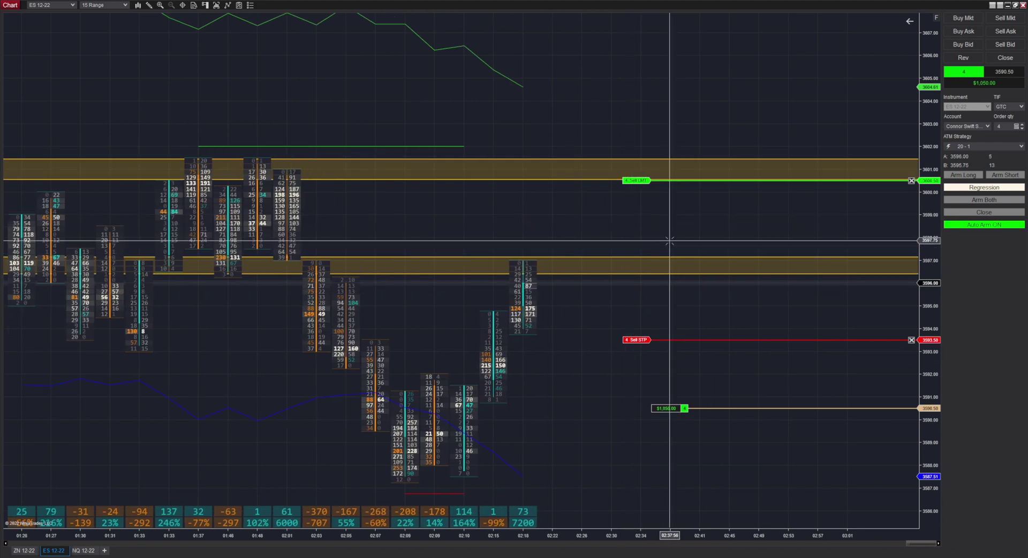
scroll(700, 234, up, 1)
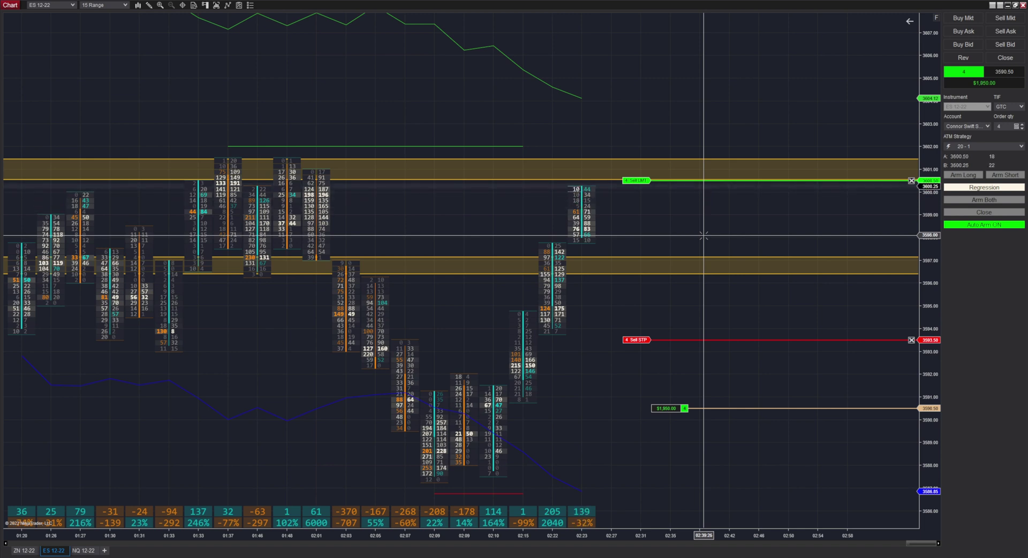
Turn off automatic arming of new entries
click(983, 224)
scroll(738, 340, up, 2)
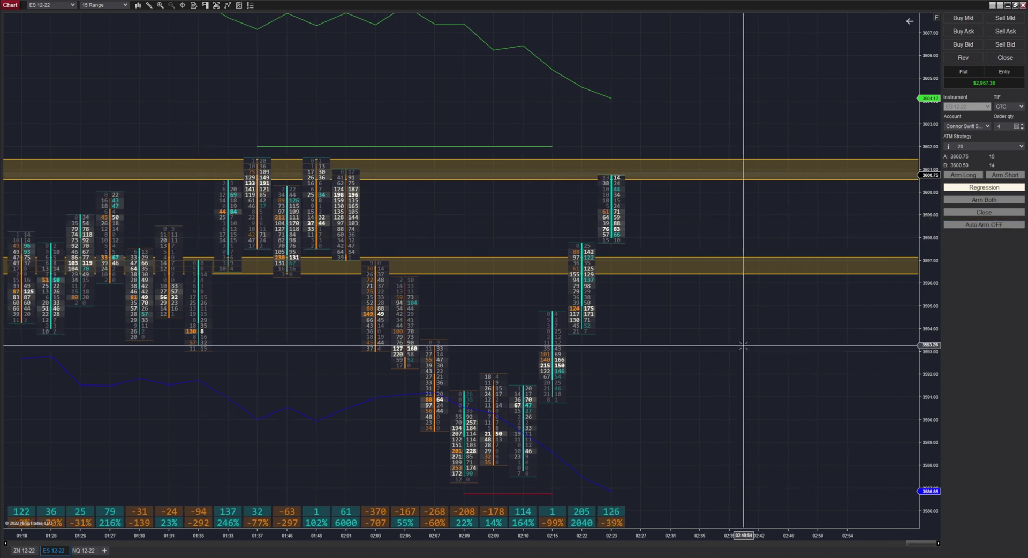
scroll(733, 337, down, 1)
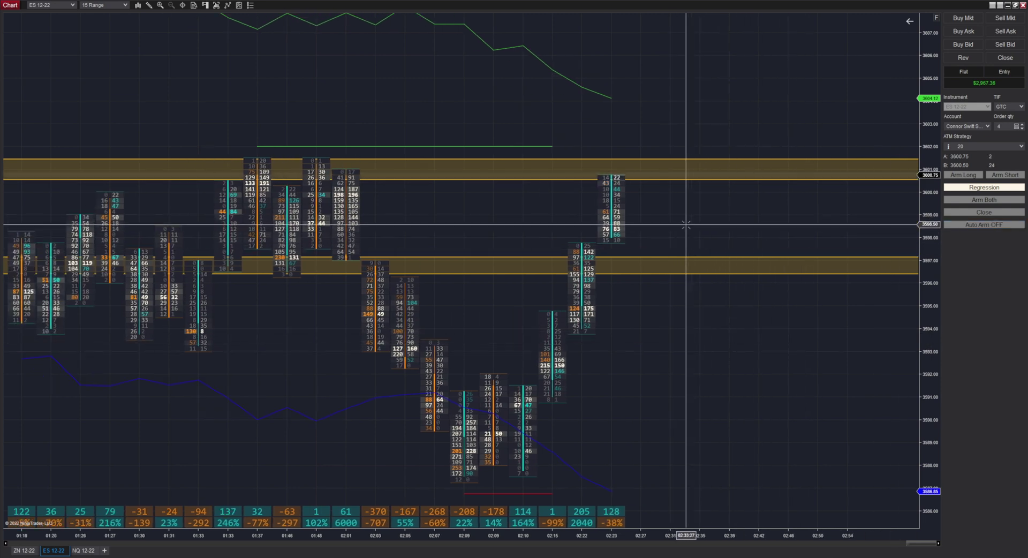
drag(724, 232, 685, 273)
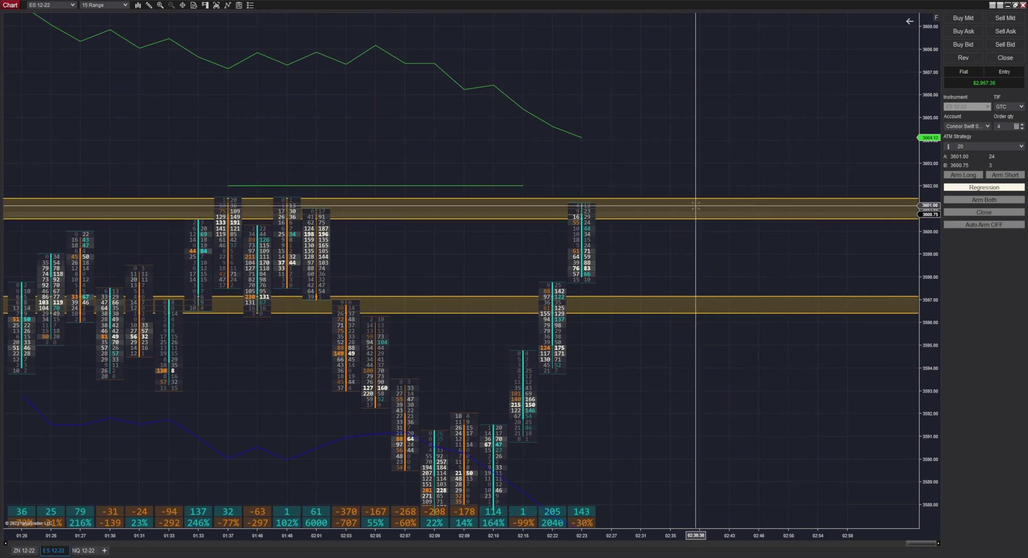
Switch the entry mode from Regression to Trend and arm a long entry on ES 12-22
scroll(624, 230, down, 1)
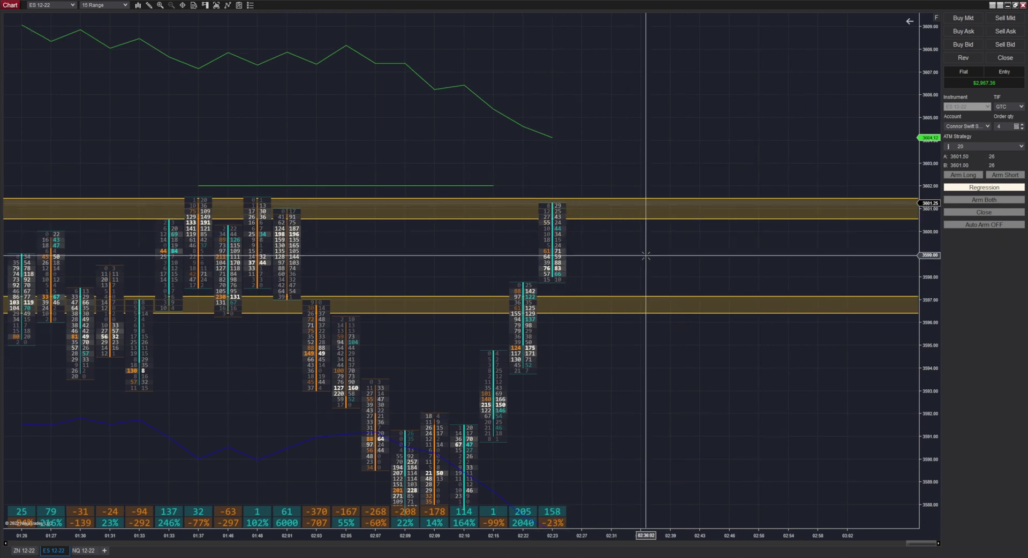
scroll(701, 377, up, 1)
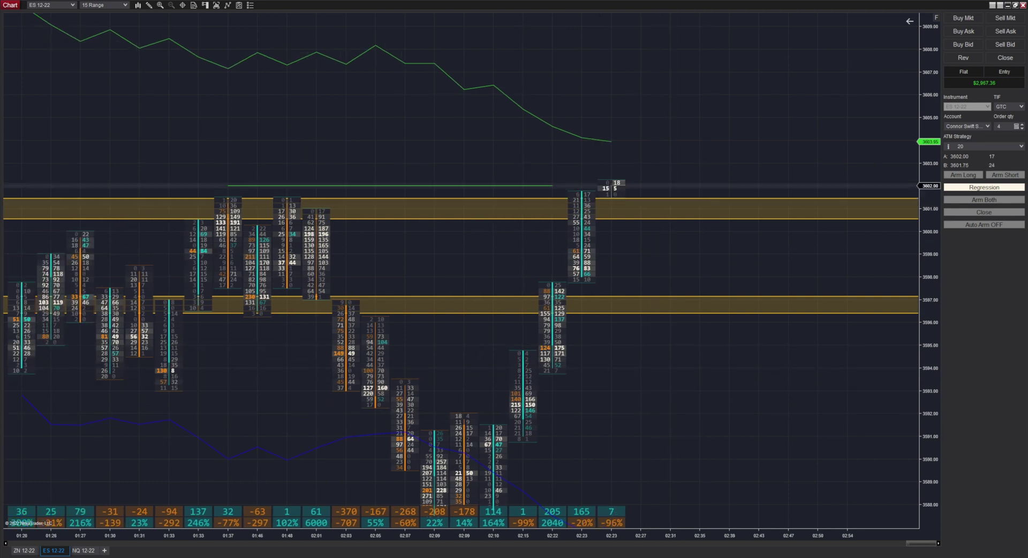
drag(753, 363, 689, 396)
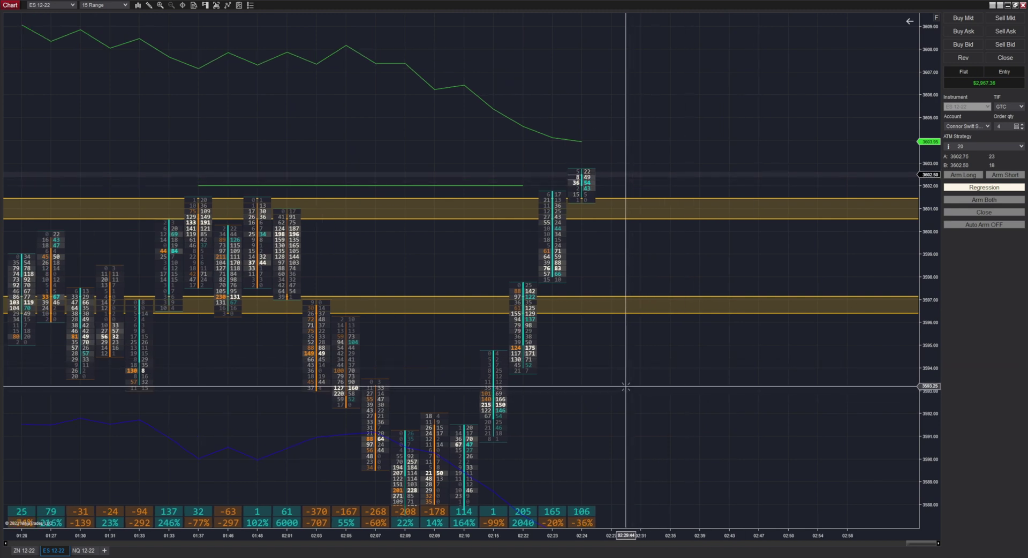
drag(650, 363, 688, 370)
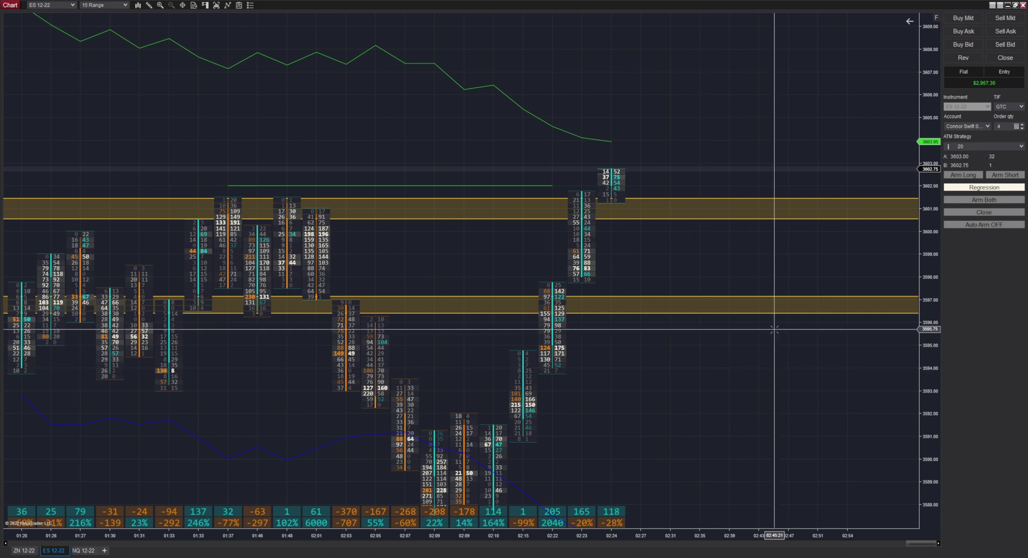
click(986, 188)
click(964, 175)
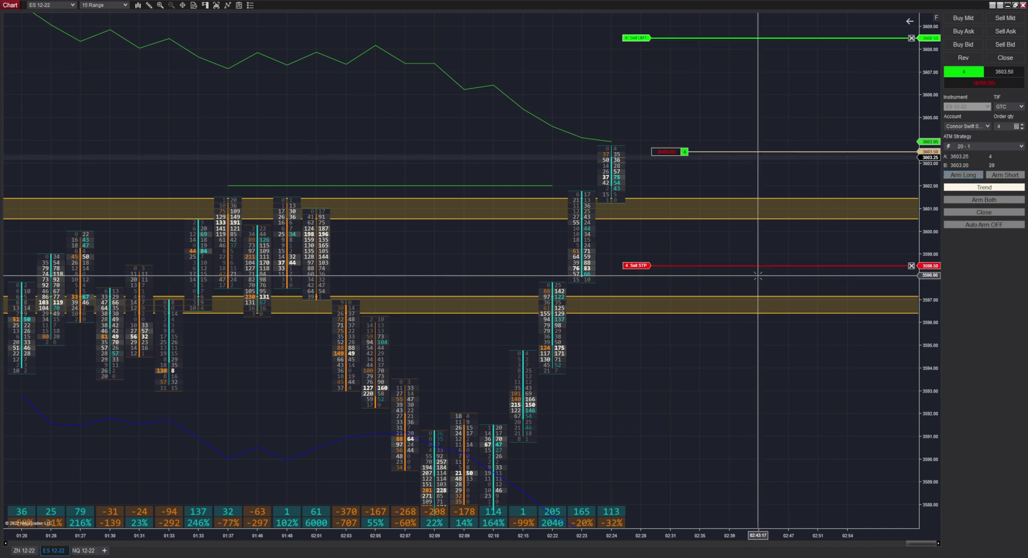
Switch the entry mode back to Regression and close the open long position
drag(756, 276, 610, 485)
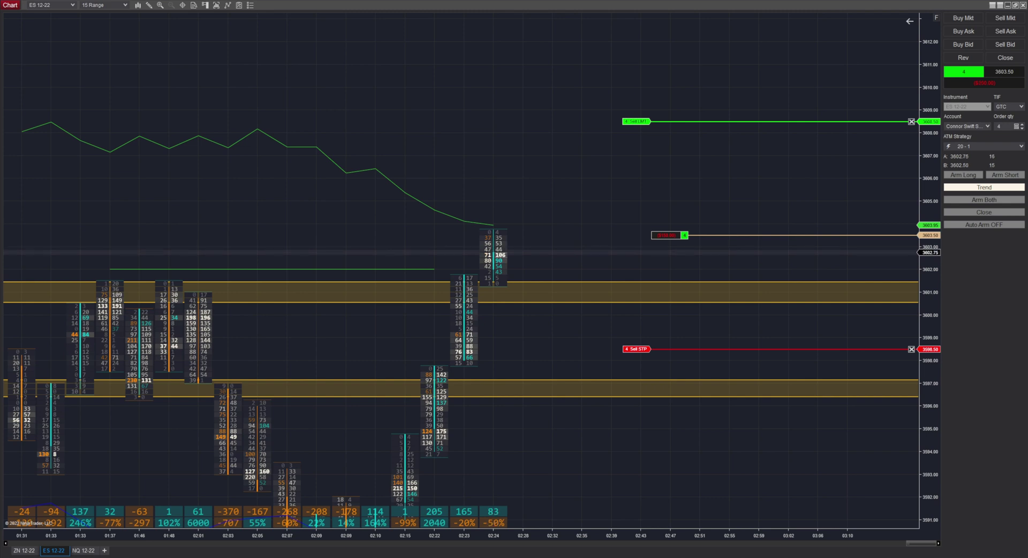
mouse_move(580, 261)
mouse_down()
mouse_move(507, 261)
mouse_move(580, 262)
mouse_up()
scroll(583, 252, up, 1)
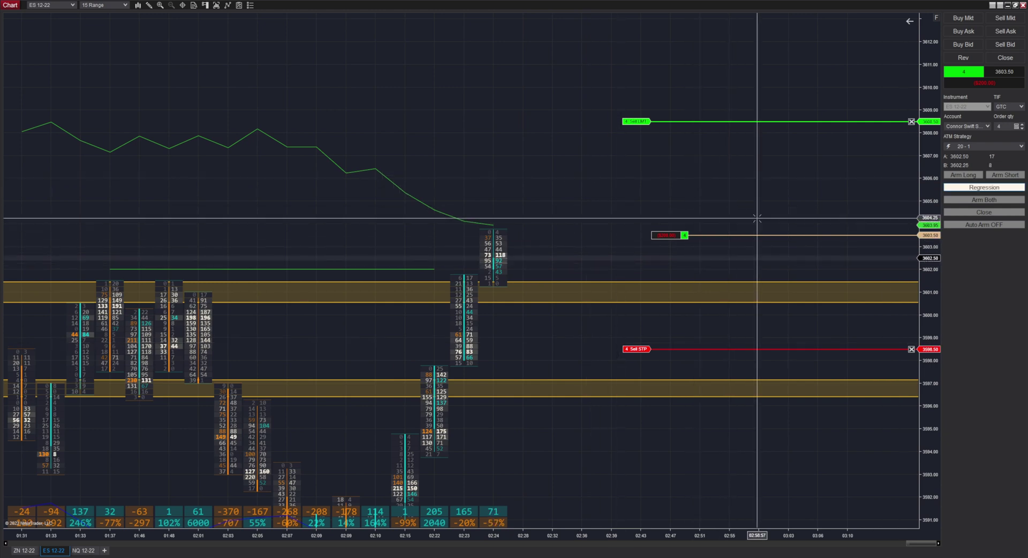
click(985, 214)
drag(654, 206, 737, 206)
drag(689, 335, 622, 302)
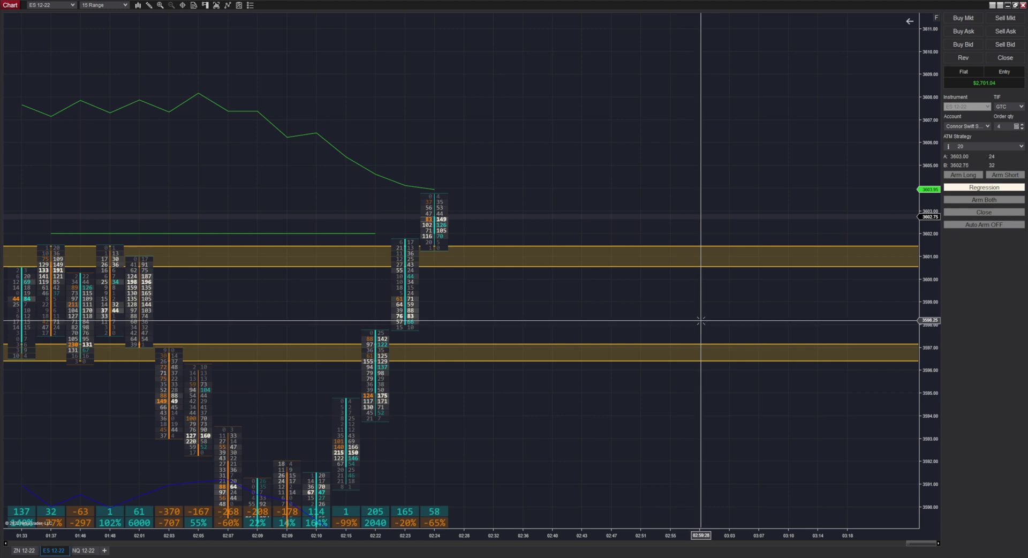
scroll(701, 321, up, 3)
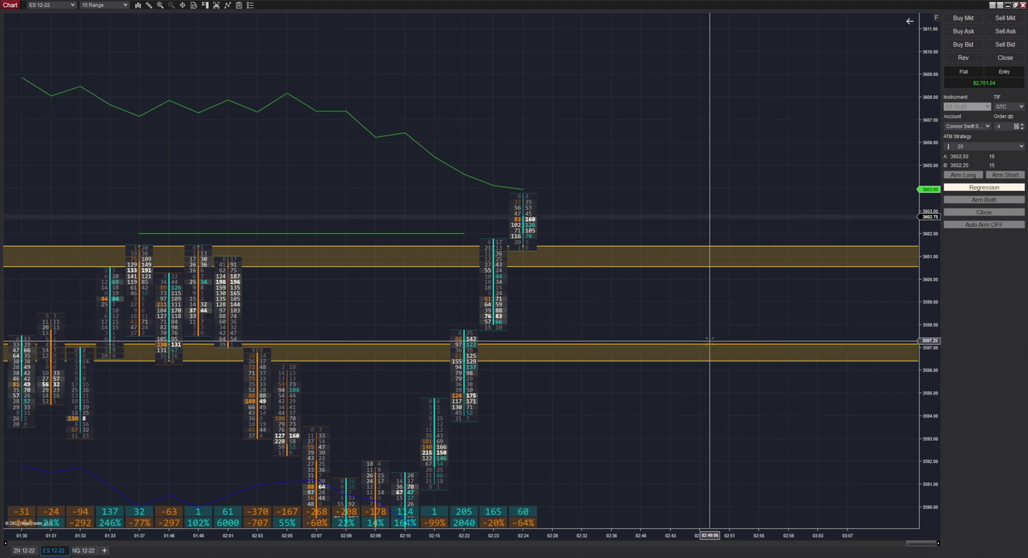
scroll(701, 332, up, 1)
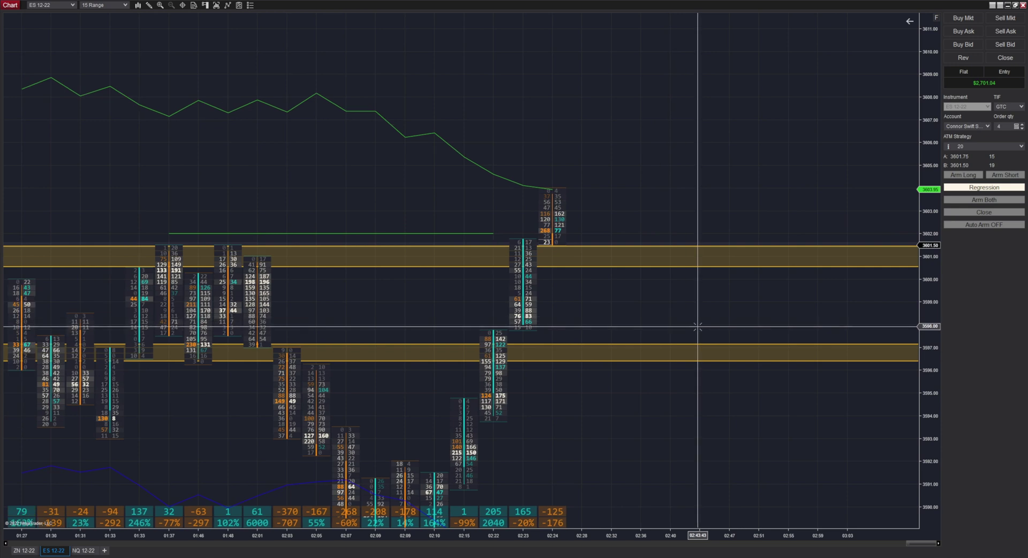
scroll(626, 322, down, 1)
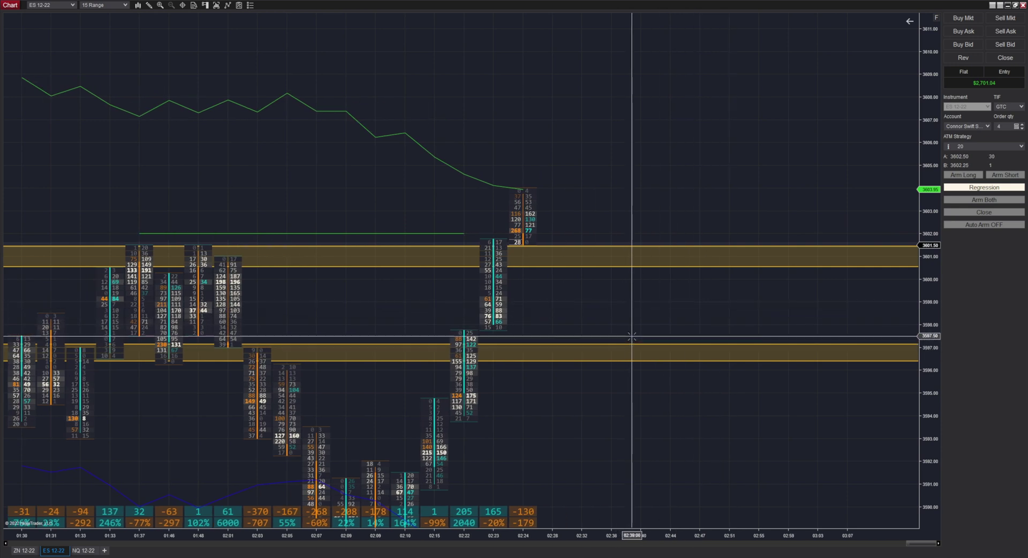
scroll(566, 321, down, 1)
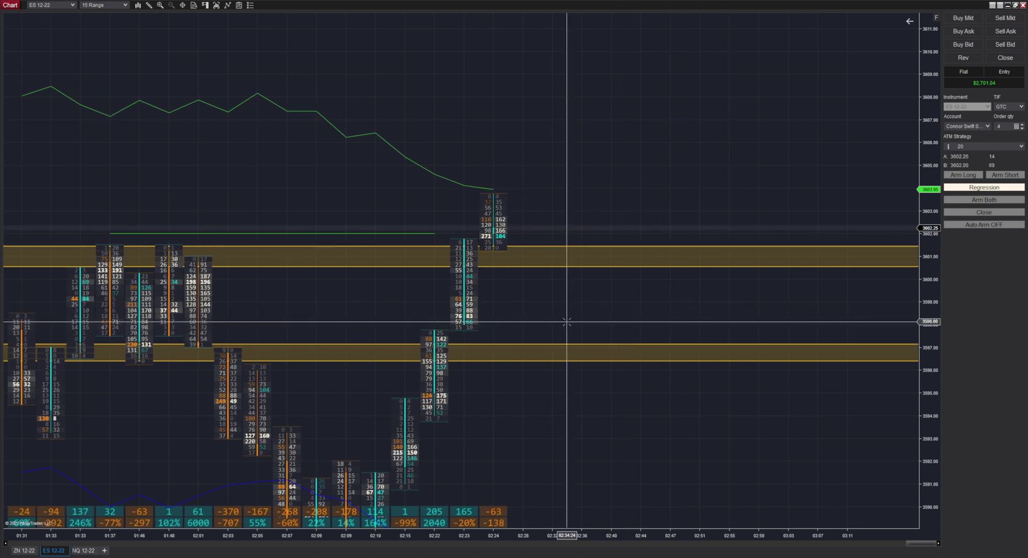
drag(566, 322, 597, 313)
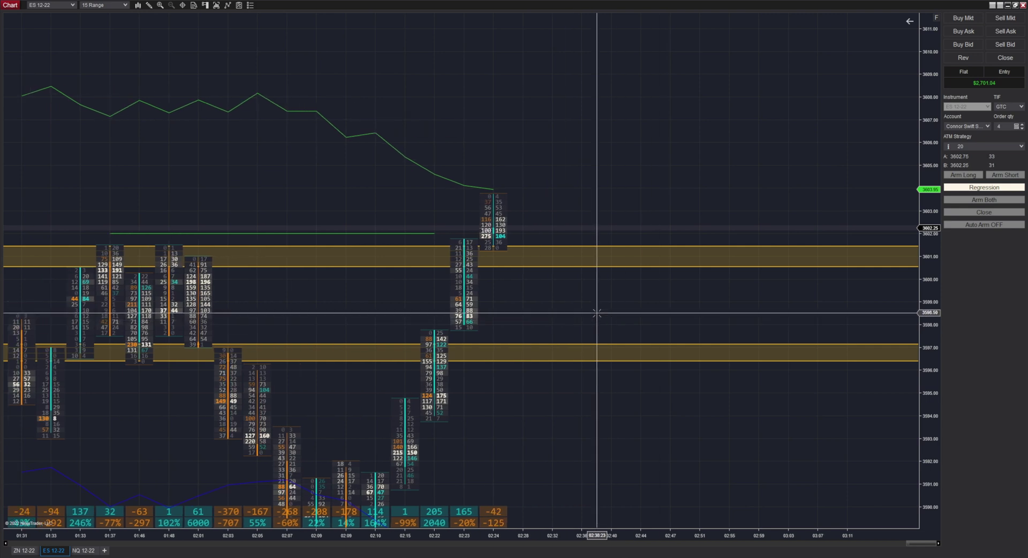